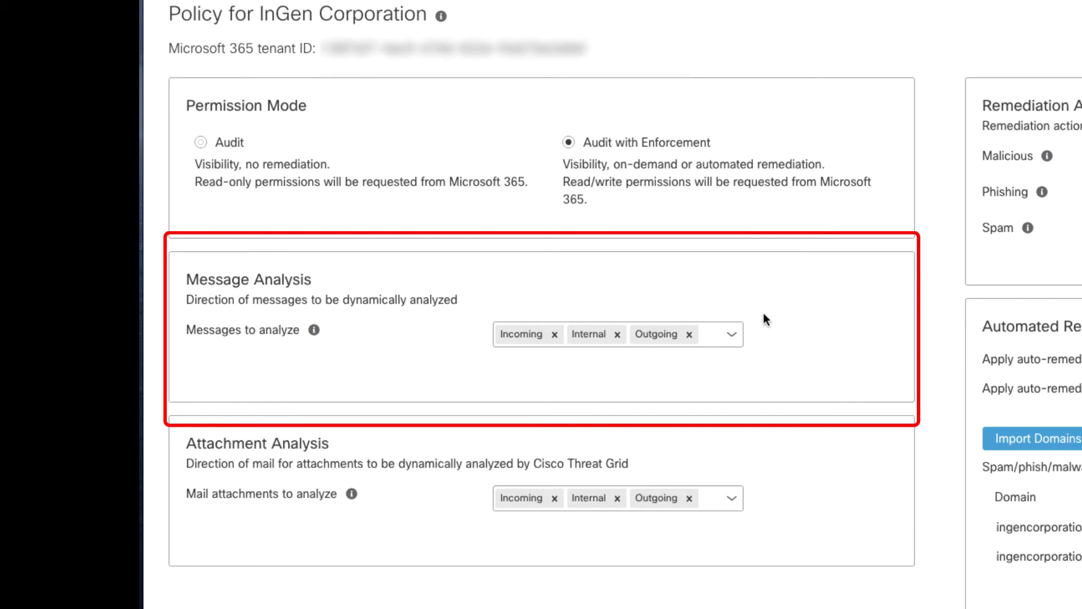
- Review which message and attachment directions are analyzed, leaving both unchanged
{"action": "left_click", "coordinate": [731, 332]}
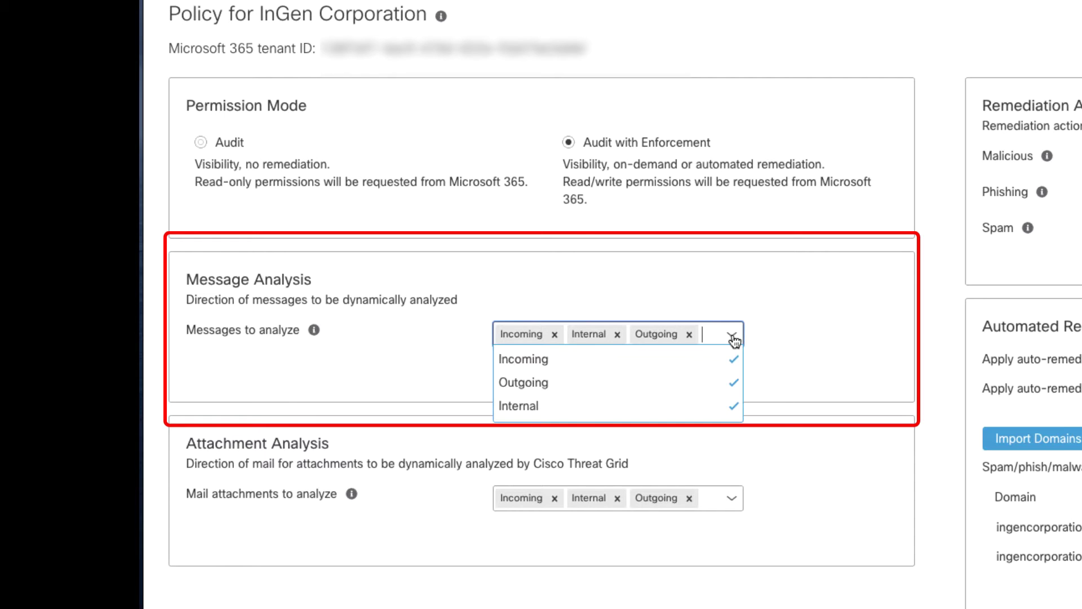
{"action": "left_click", "coordinate": [815, 328]}
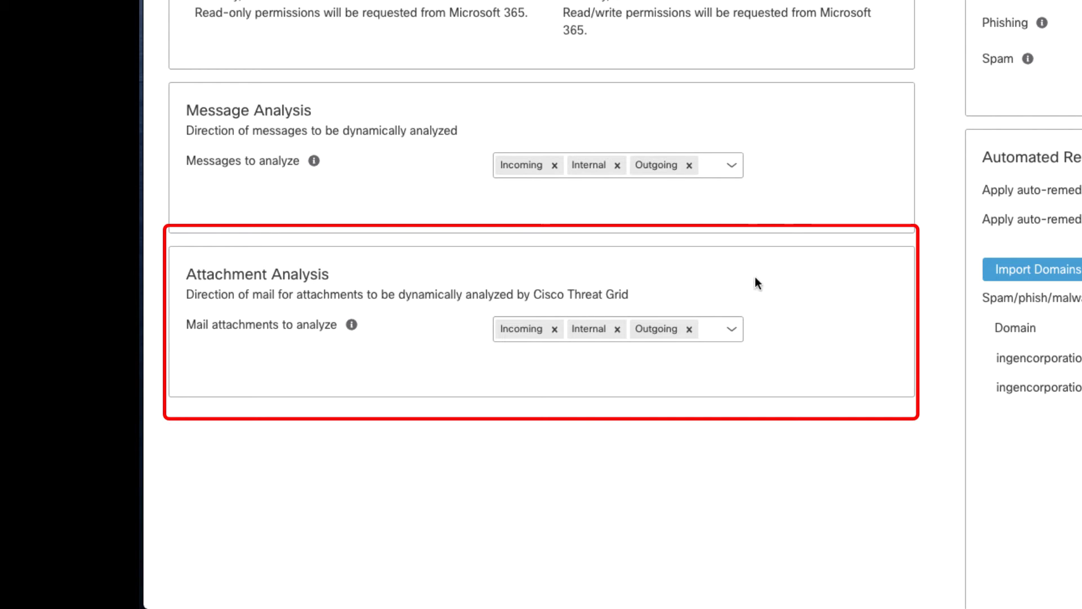
{"action": "left_click", "coordinate": [737, 335]}
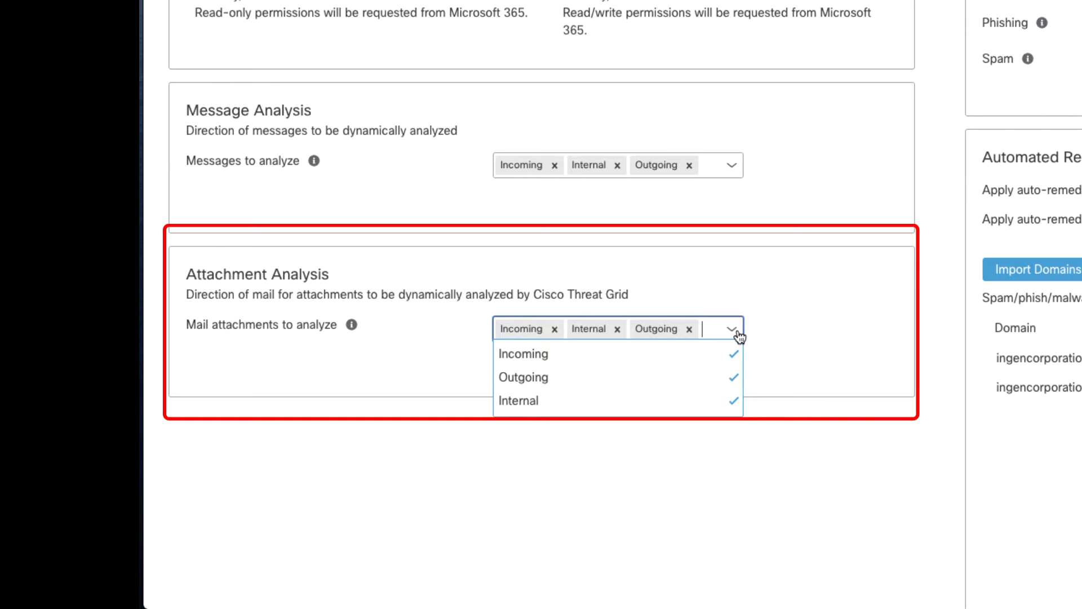
{"action": "left_click", "coordinate": [782, 312]}
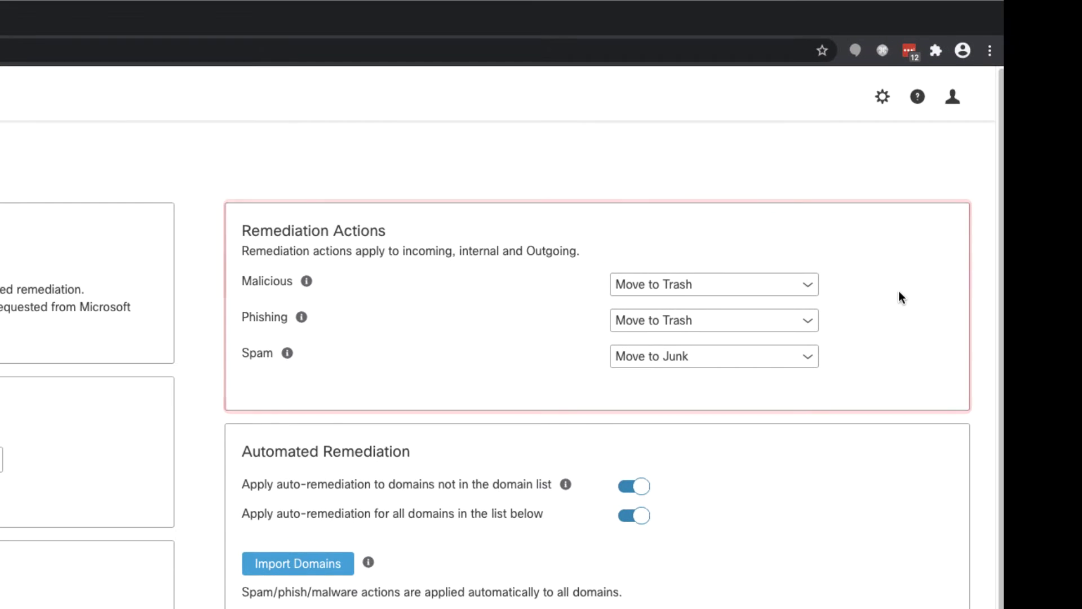
- Check the malicious-mail remediation choices without changes and return to the Home dashboard
{"action": "left_click", "coordinate": [809, 289]}
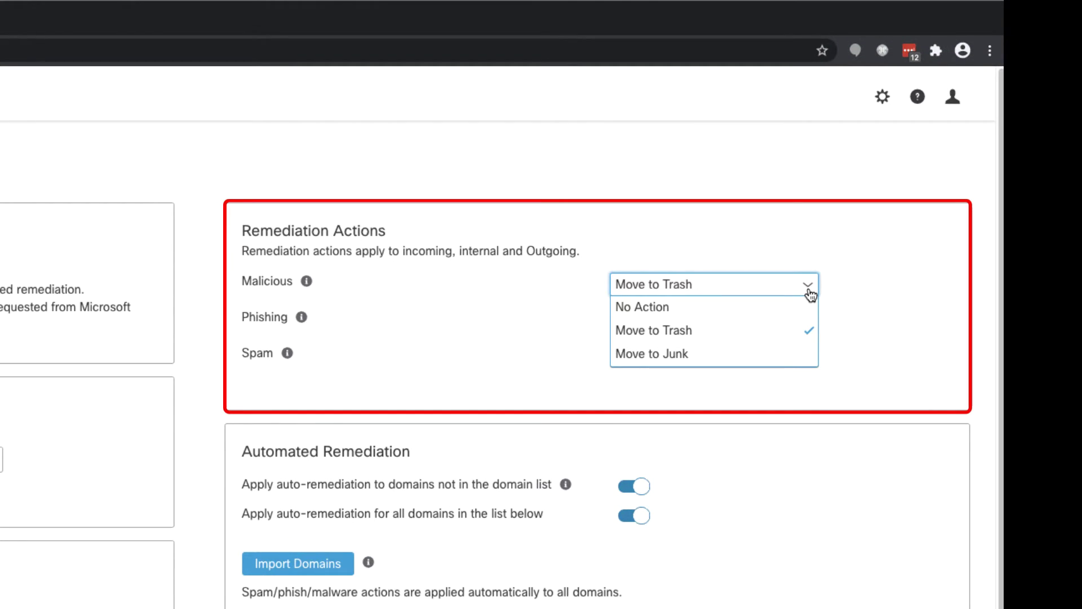
{"action": "left_click", "coordinate": [861, 265]}
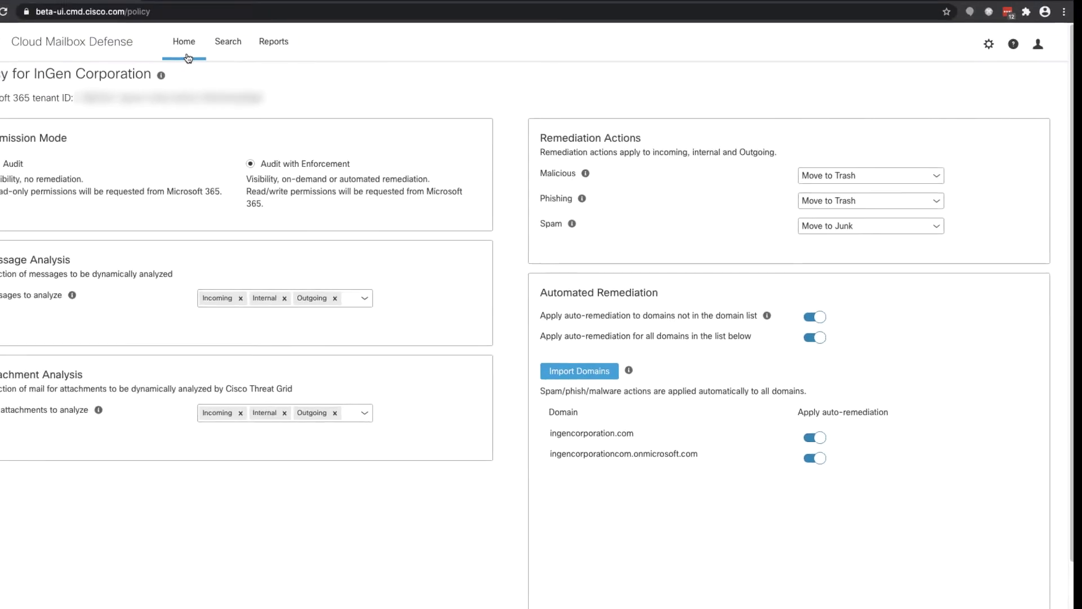
{"action": "left_click", "coordinate": [188, 56]}
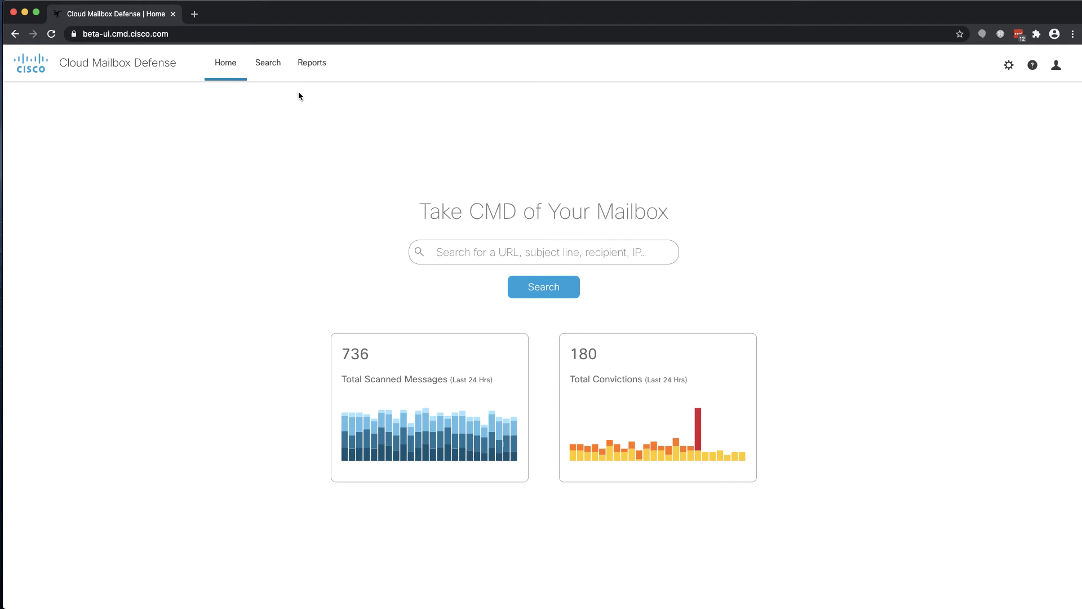
- Show message search results for the last 30 days
{"action": "left_click", "coordinate": [266, 68]}
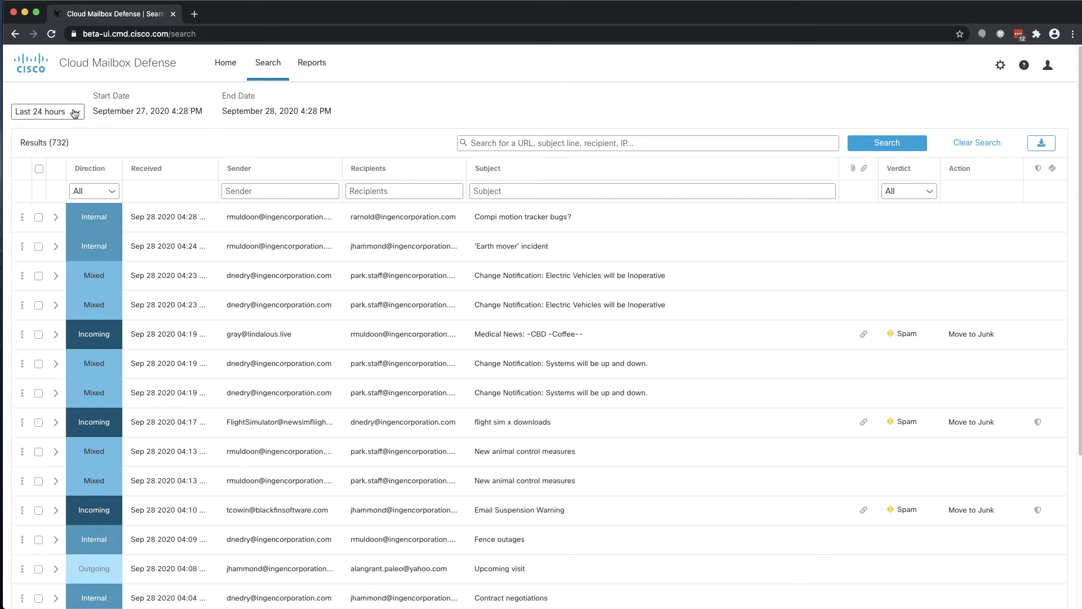
{"action": "left_click", "coordinate": [48, 111]}
{"action": "left_click", "coordinate": [56, 154]}
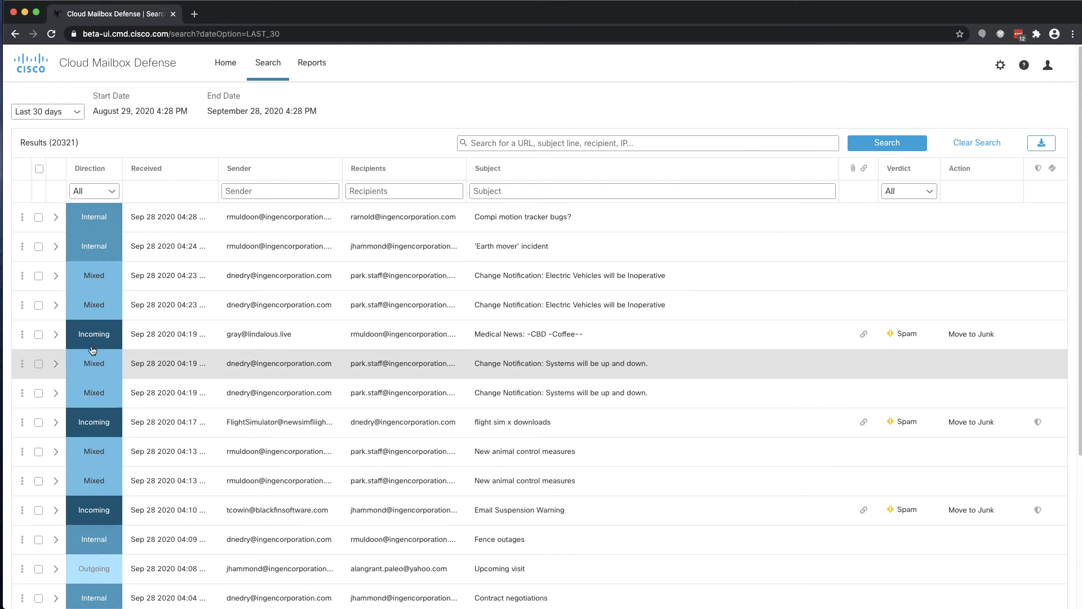
- Expand the Medical News email to view all its links, then collapse it again
{"action": "left_click", "coordinate": [57, 337]}
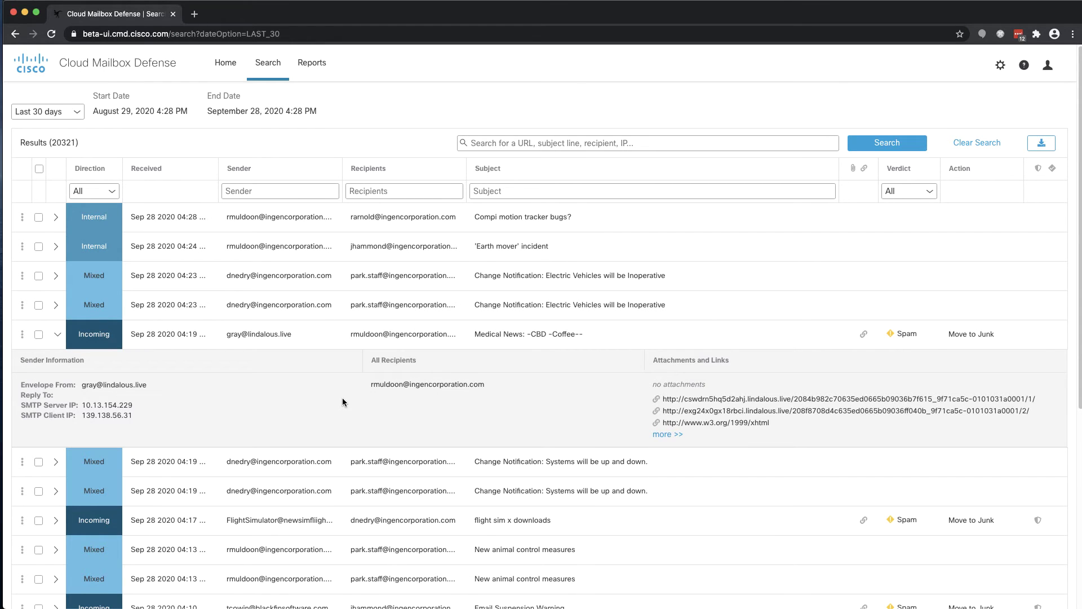
{"action": "left_click", "coordinate": [663, 435]}
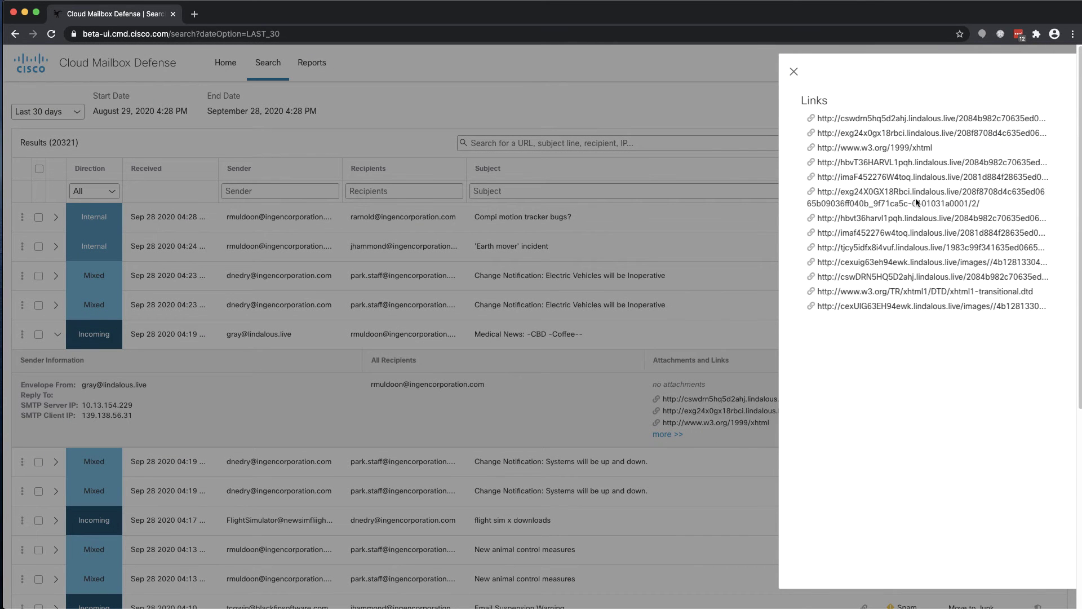
{"action": "left_click", "coordinate": [794, 72]}
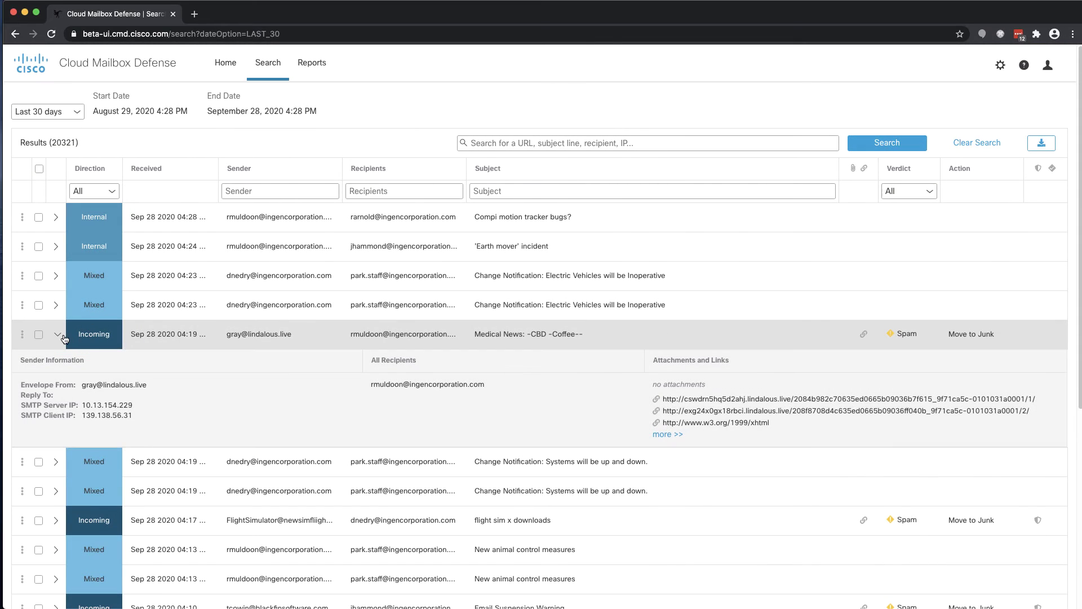
{"action": "left_click", "coordinate": [59, 335]}
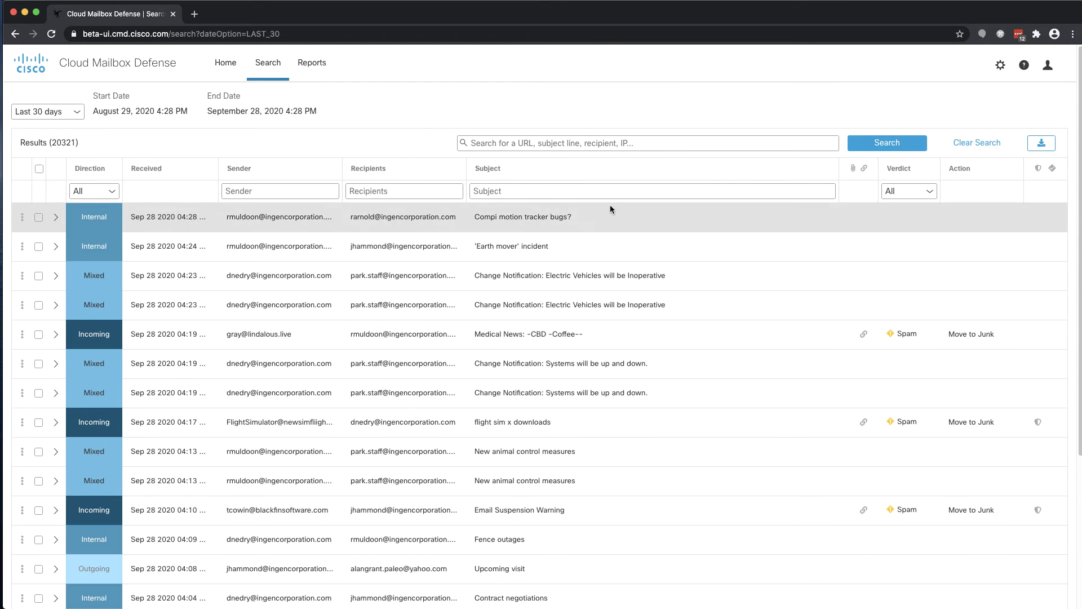
{"action": "left_click", "coordinate": [915, 192]}
{"action": "left_click", "coordinate": [913, 222]}
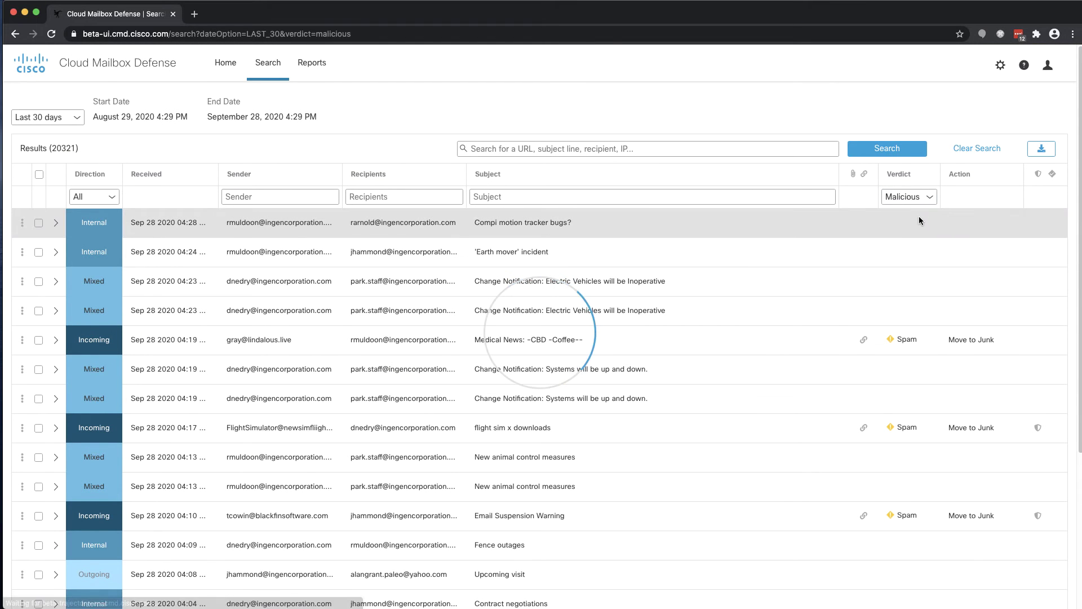
{"action": "left_click", "coordinate": [928, 194]}
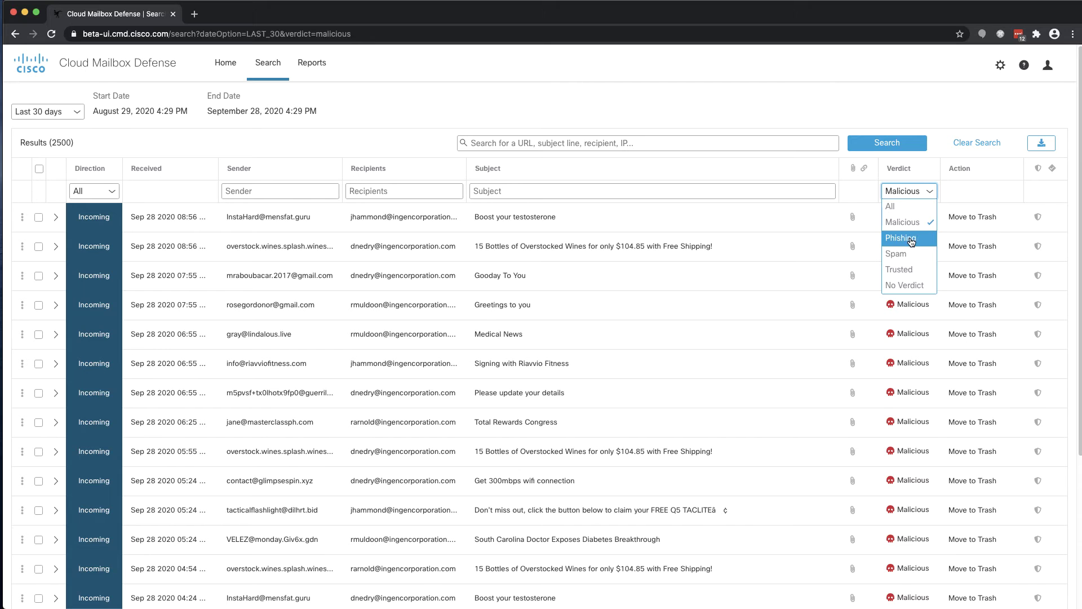
{"action": "left_click", "coordinate": [906, 236]}
{"action": "left_click", "coordinate": [928, 197]}
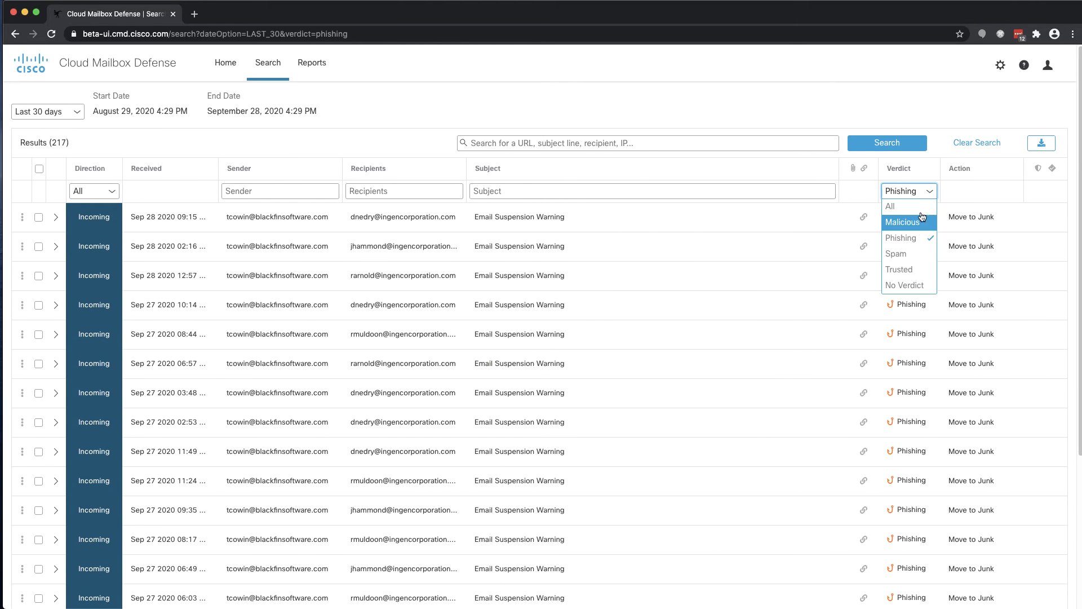
{"action": "left_click", "coordinate": [913, 252]}
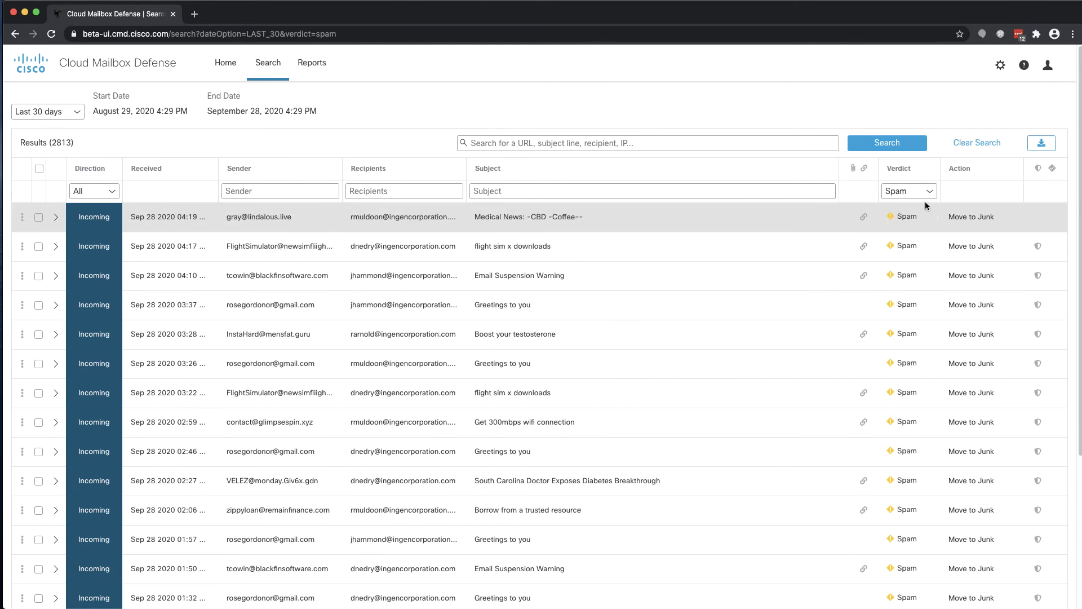
{"action": "left_click", "coordinate": [927, 192]}
{"action": "left_click", "coordinate": [902, 269]}
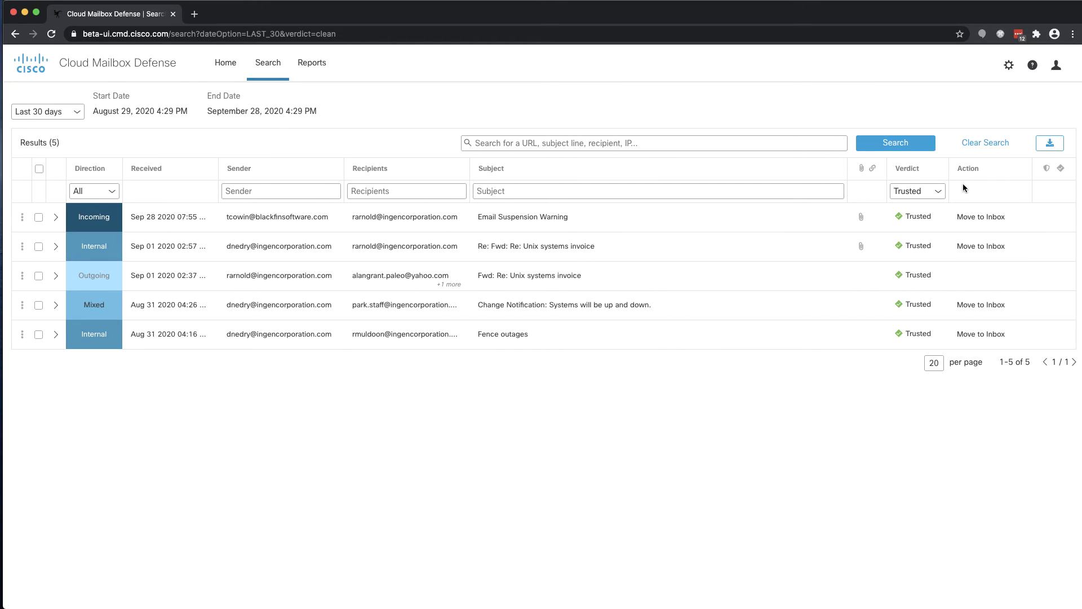
{"action": "left_click", "coordinate": [932, 191]}
{"action": "left_click", "coordinate": [899, 207]}
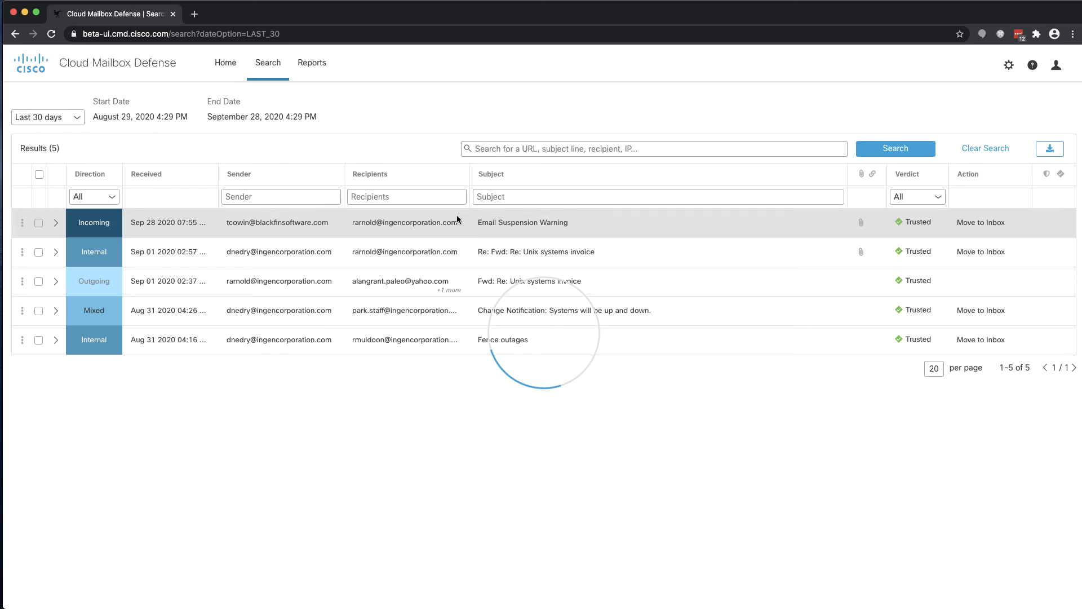
- Move the Medical News spam email to Junk, keeping its current classification
{"action": "left_click", "coordinate": [38, 340]}
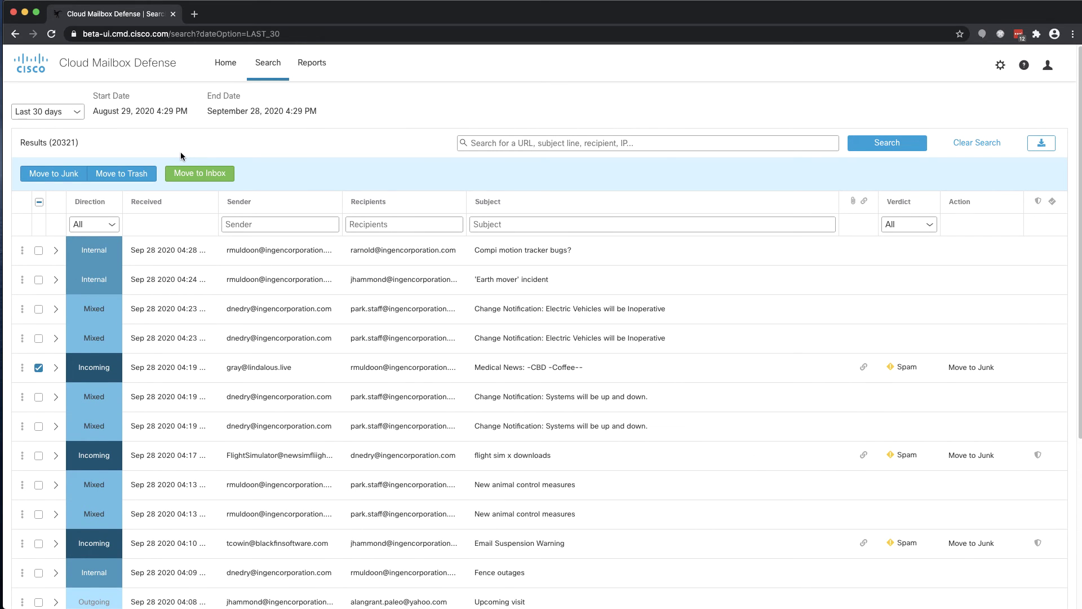
{"action": "left_click", "coordinate": [59, 176]}
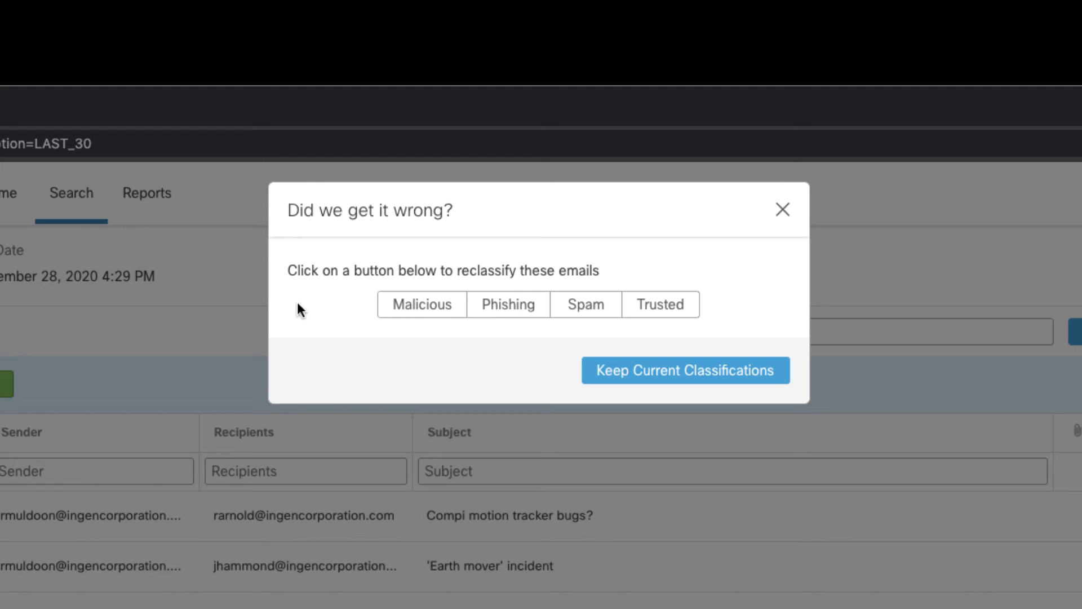
{"action": "left_click", "coordinate": [670, 369]}
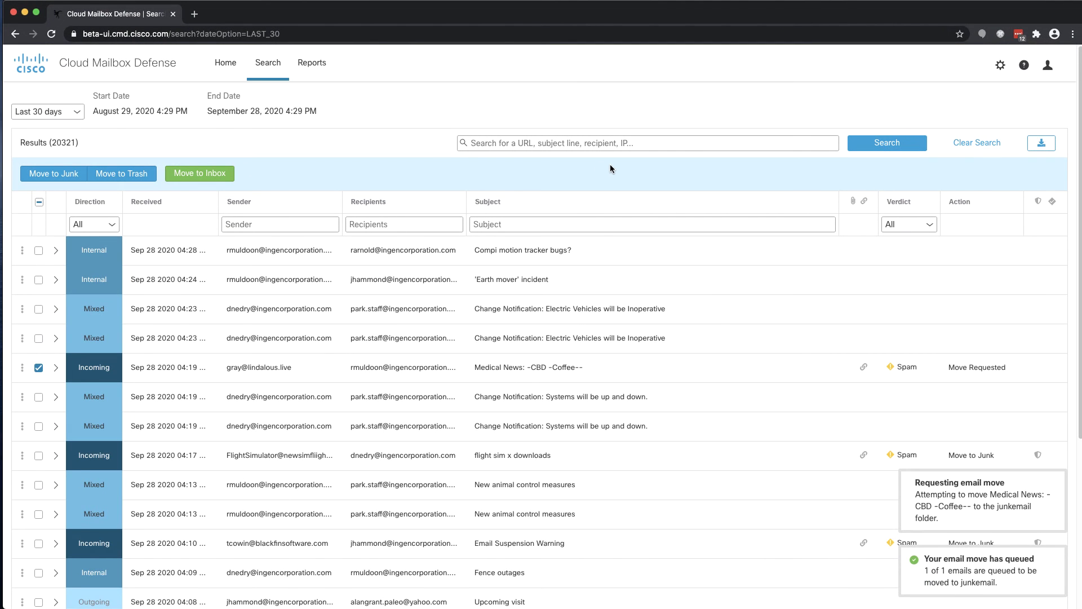
{"action": "left_click", "coordinate": [38, 368]}
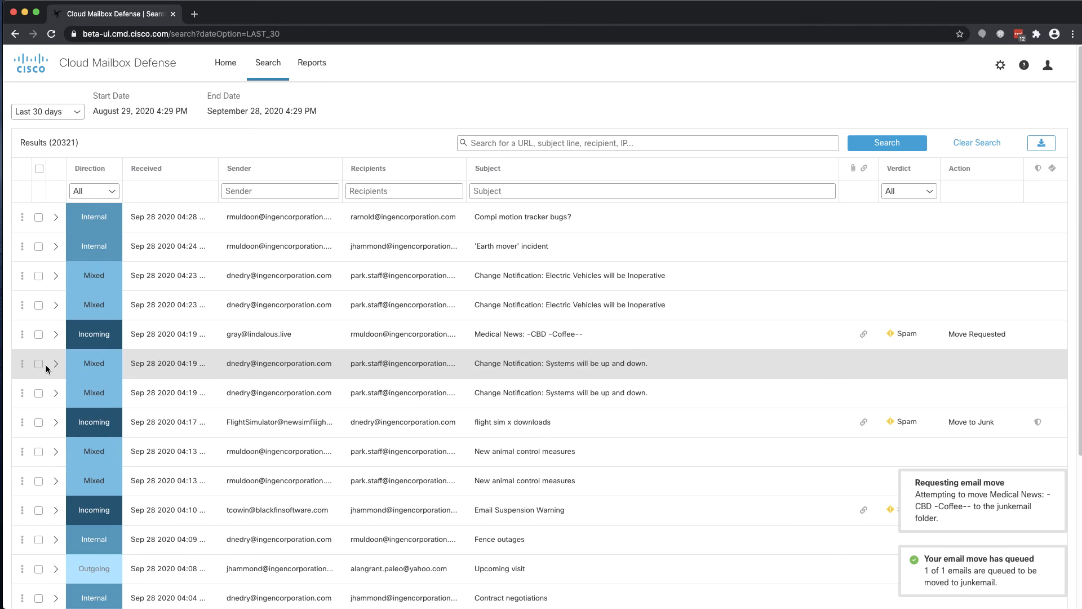
{"action": "left_click", "coordinate": [22, 422]}
{"action": "left_click", "coordinate": [50, 412]}
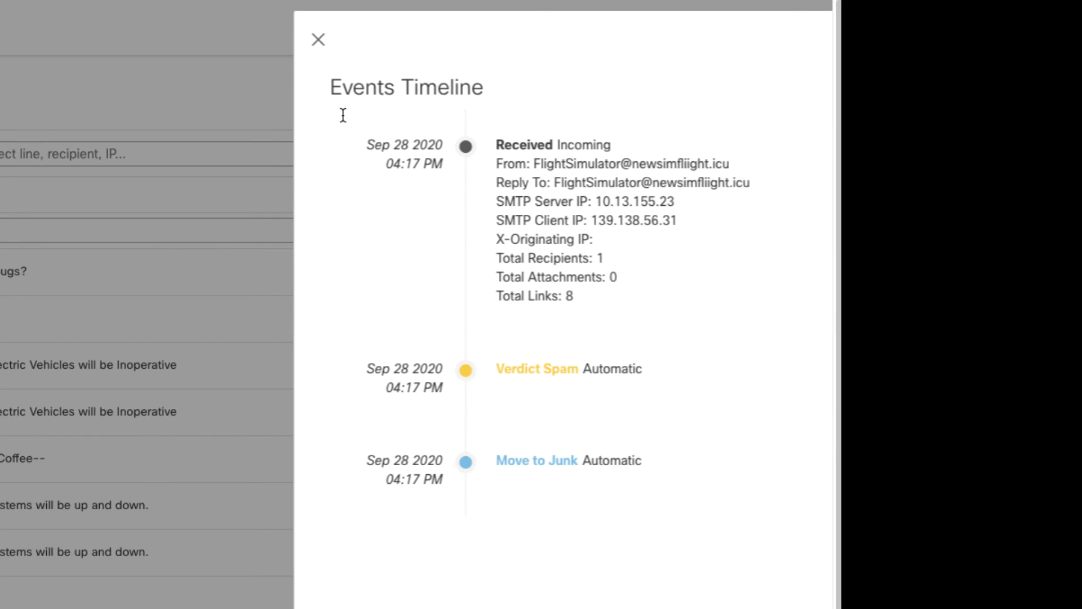
{"action": "left_click", "coordinate": [319, 40]}
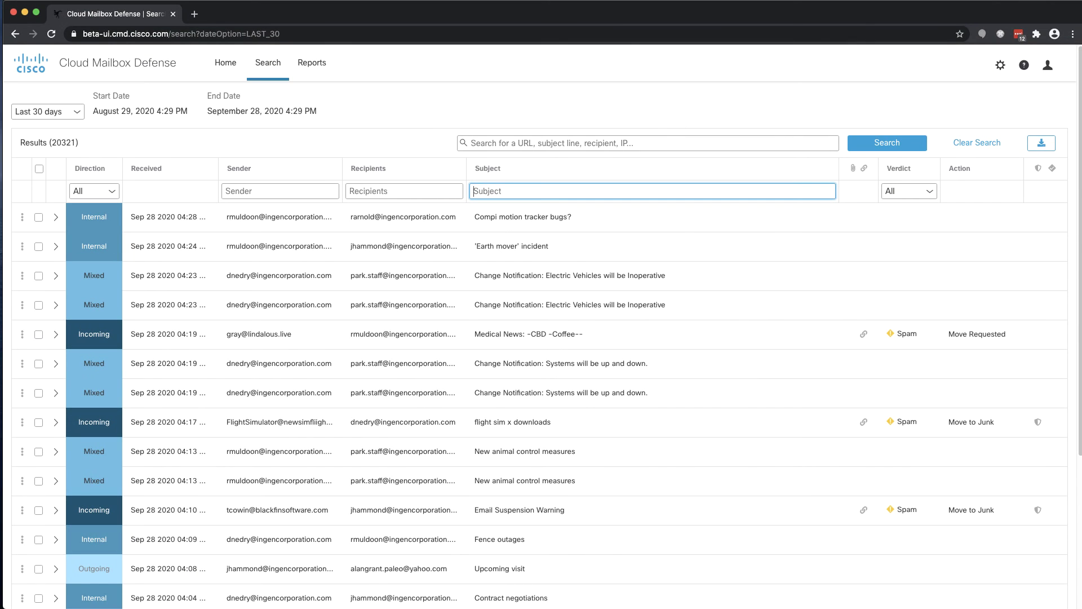
- Filter subjects by 'unix' and expand the Unix systems invoice email's conversation graph branches
{"action": "type", "text": "unix"}
{"action": "key", "text": "Return"}
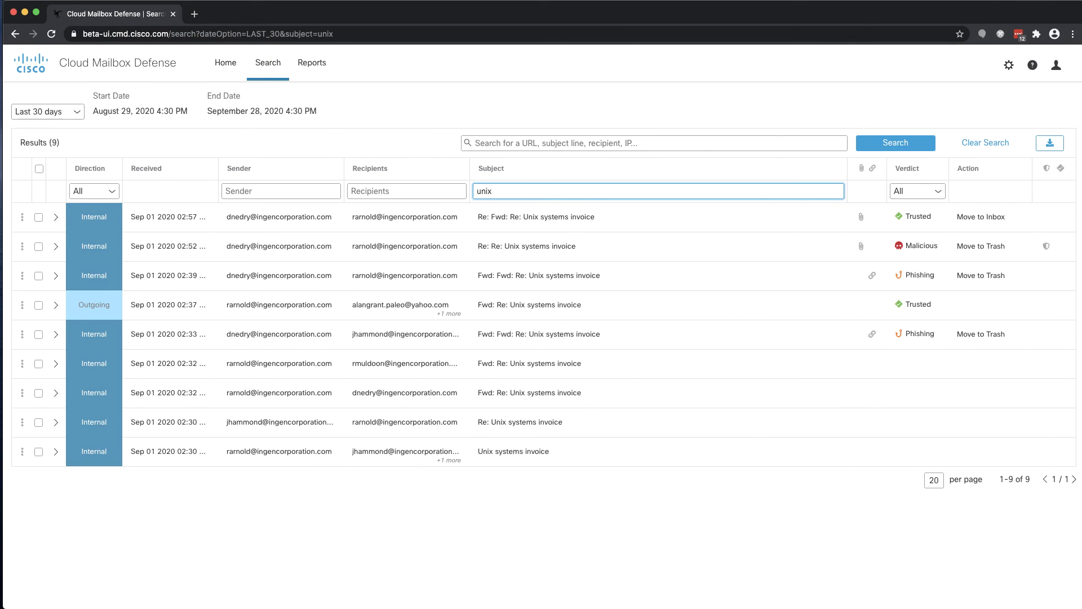
{"action": "left_click", "coordinate": [23, 455]}
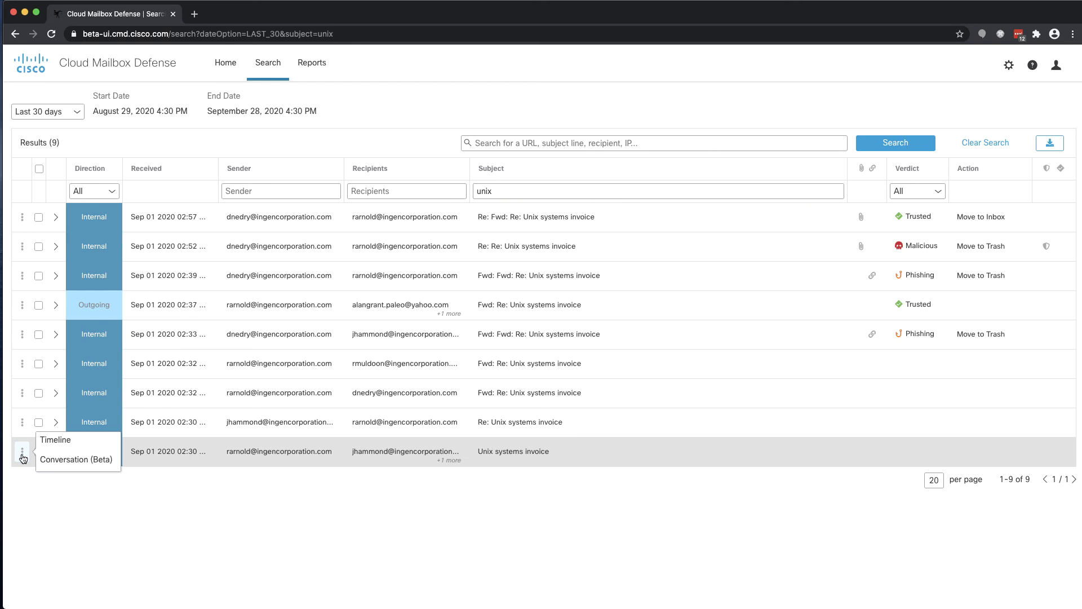
{"action": "left_click", "coordinate": [92, 460]}
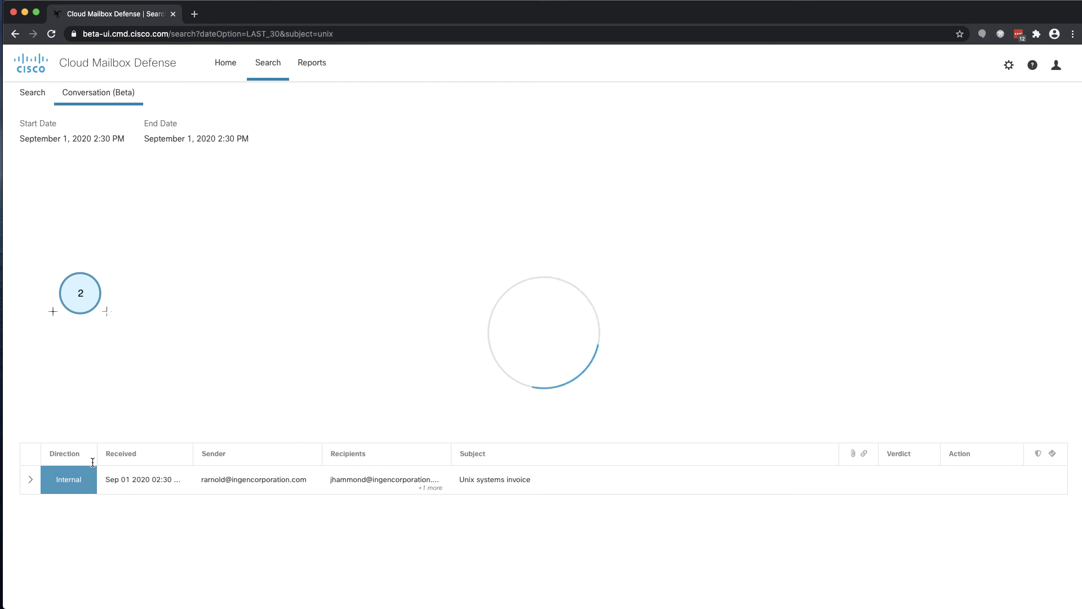
{"action": "left_click", "coordinate": [227, 311]}
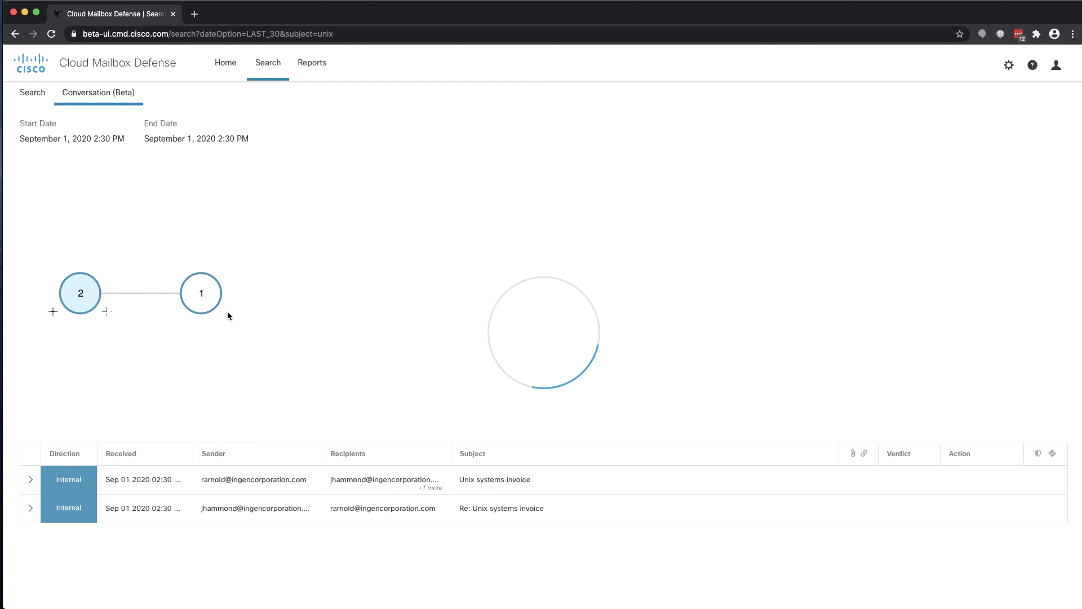
{"action": "left_click", "coordinate": [348, 224]}
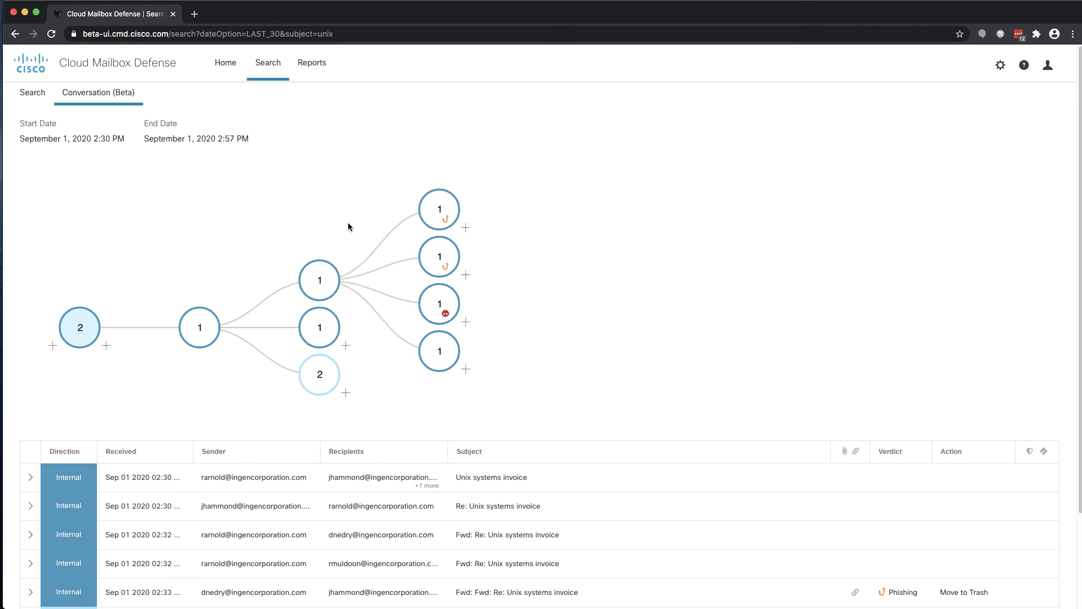